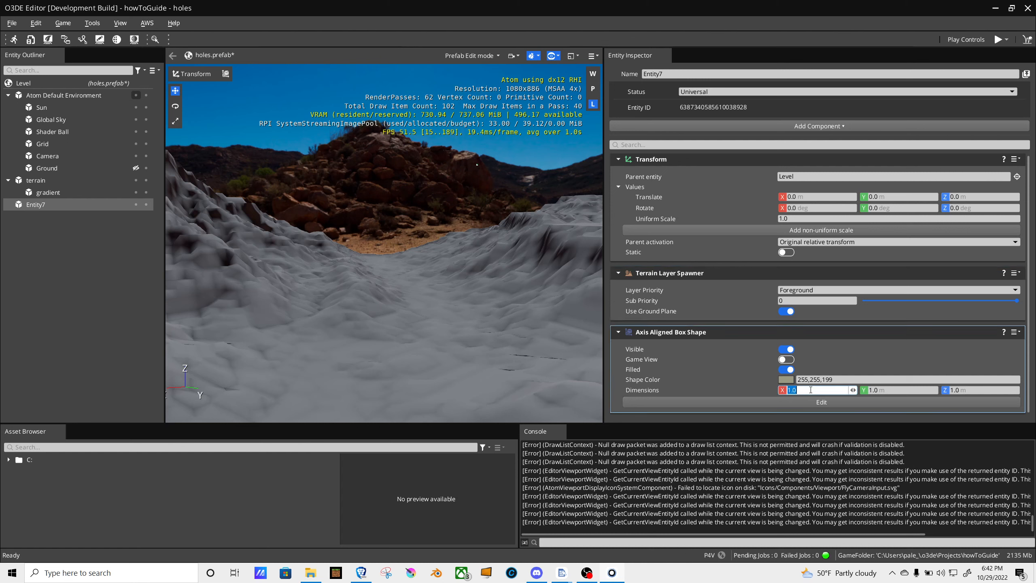
Set the Axis Aligned Box Shape's dimensions to 10 m in X, Y and Z
left_click(893, 390)
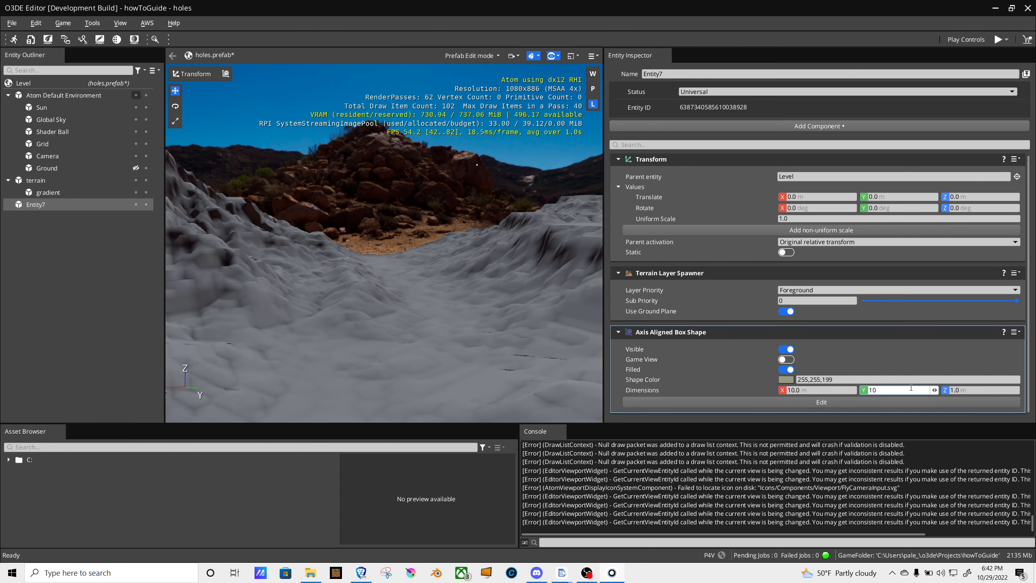
left_click(974, 391)
type("10")
key("Return")
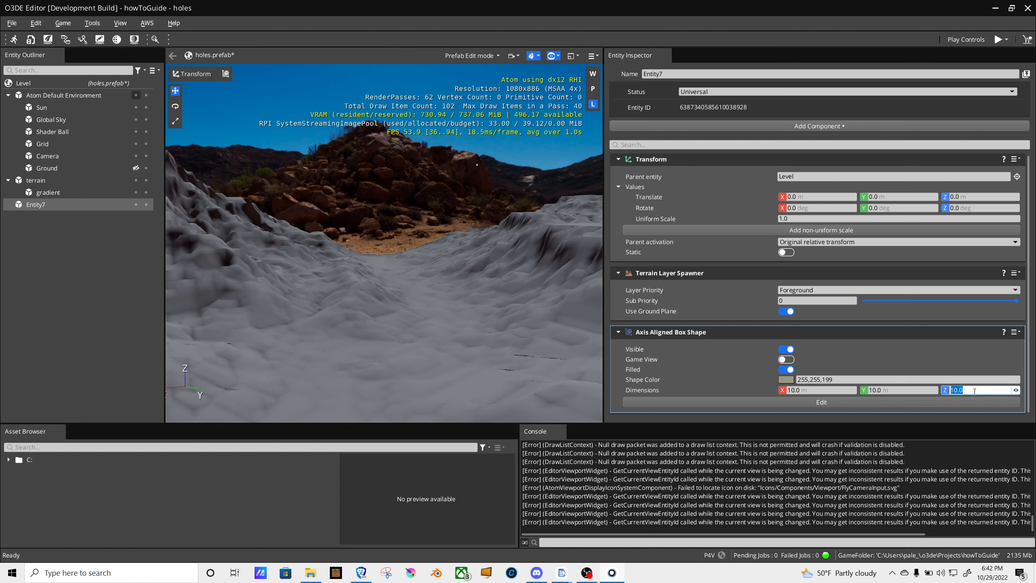
Find Entity7 in the viewport and move its box across the terrain to about X -34.9 m, Y 102.1 m
left_click(52, 203)
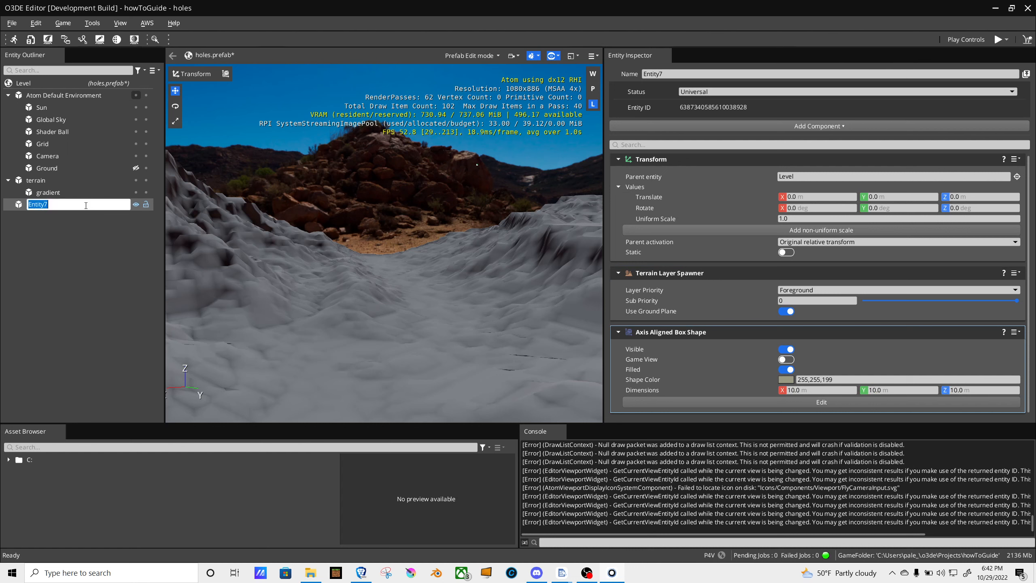
left_click(45, 211)
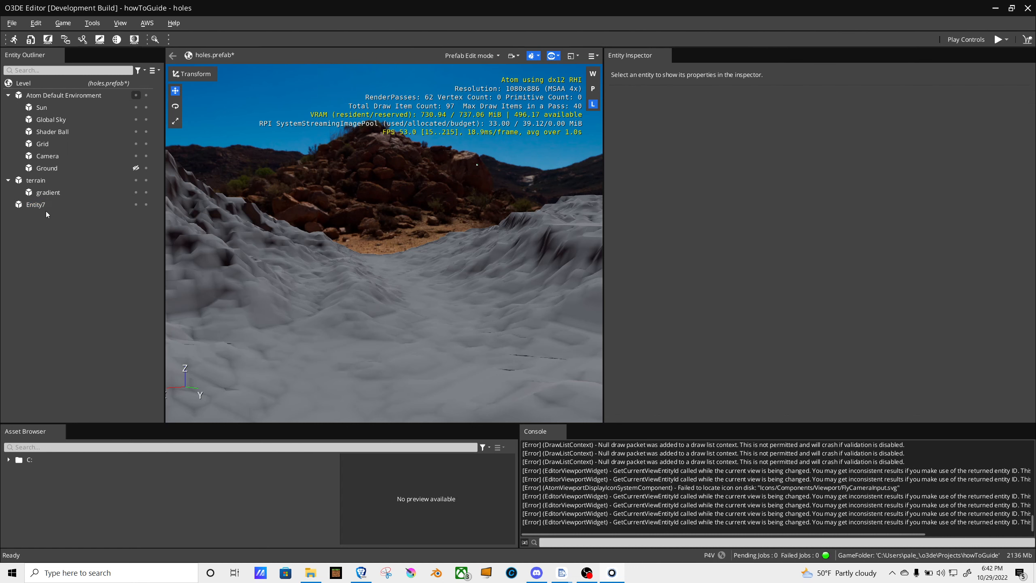
left_click(39, 206)
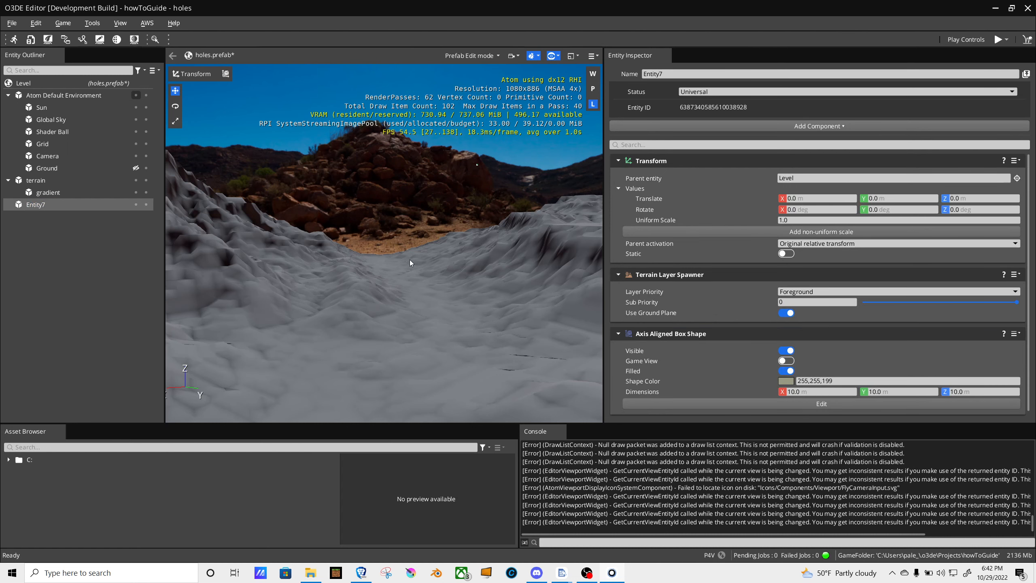
key("z")
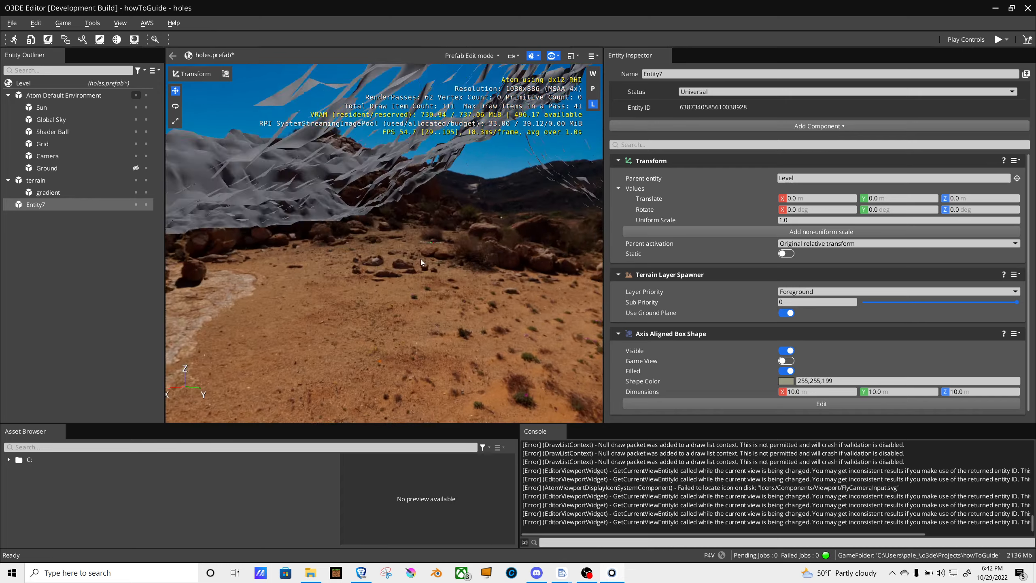
right_click_drag(431, 258, 310, 253)
key("s")
left_click_drag(567, 301, 196, 302)
right_click_drag(292, 288, 238, 293)
left_click_drag(566, 261, 240, 343)
key("a")
mouse_move(240, 343)
right_mouse_down()
mouse_move(281, 331)
mouse_move(252, 329)
right_mouse_up()
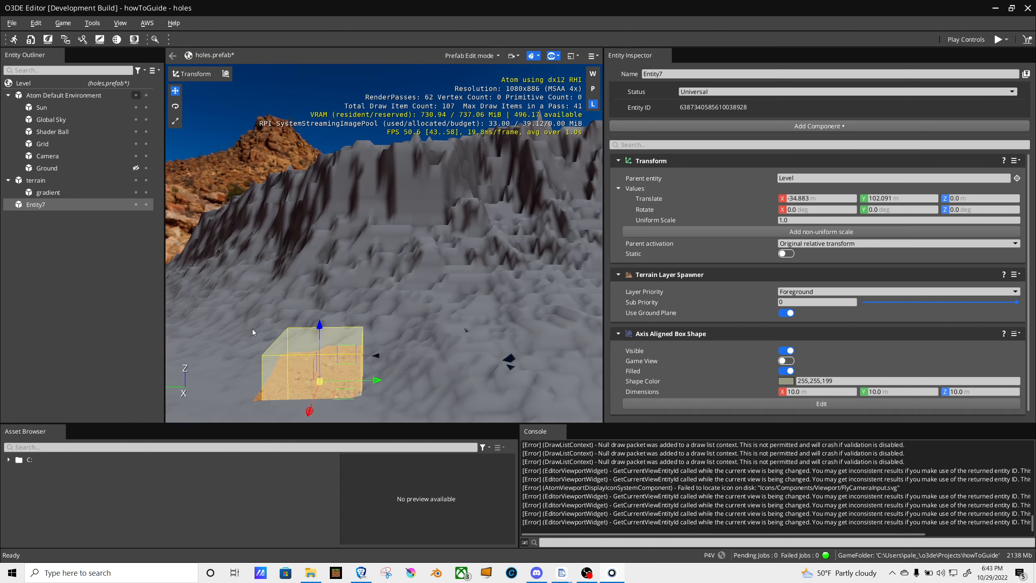
Lift the box above the terrain and sink it below the surface at about X -25.1 m, Z -5.7 m
left_click_drag(312, 326, 311, 251)
key("a")
right_click_drag(383, 257, 404, 228)
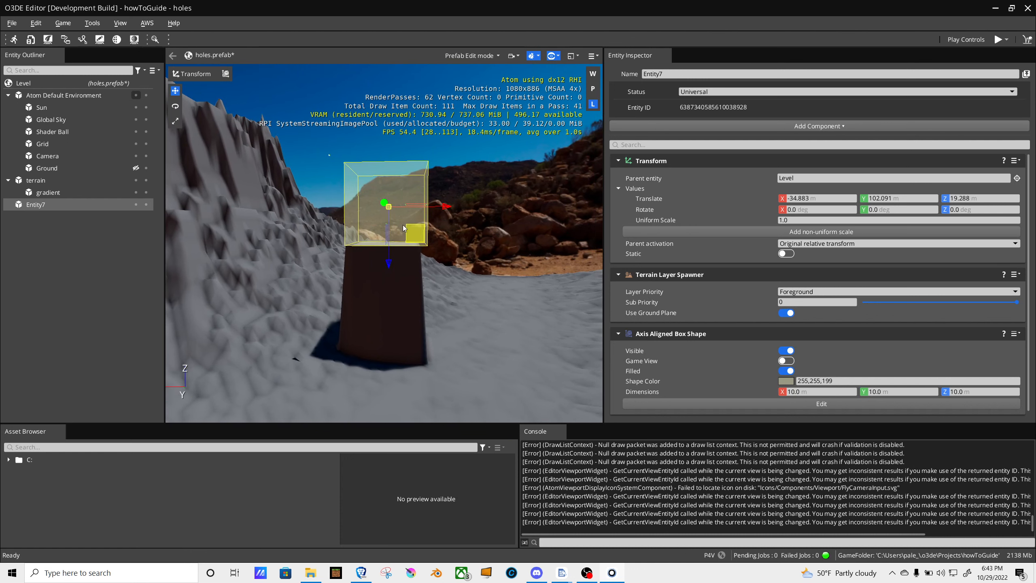
left_click_drag(418, 232, 347, 405)
Examine the terrain around the sunken box from several sides, including the opening in the slope
right_click_drag(363, 359, 245, 373)
key("s")
key("d")
key("a")
key("w")
right_click_drag(343, 281, 374, 302)
key("w")
right_click_drag(299, 365, 913, 324)
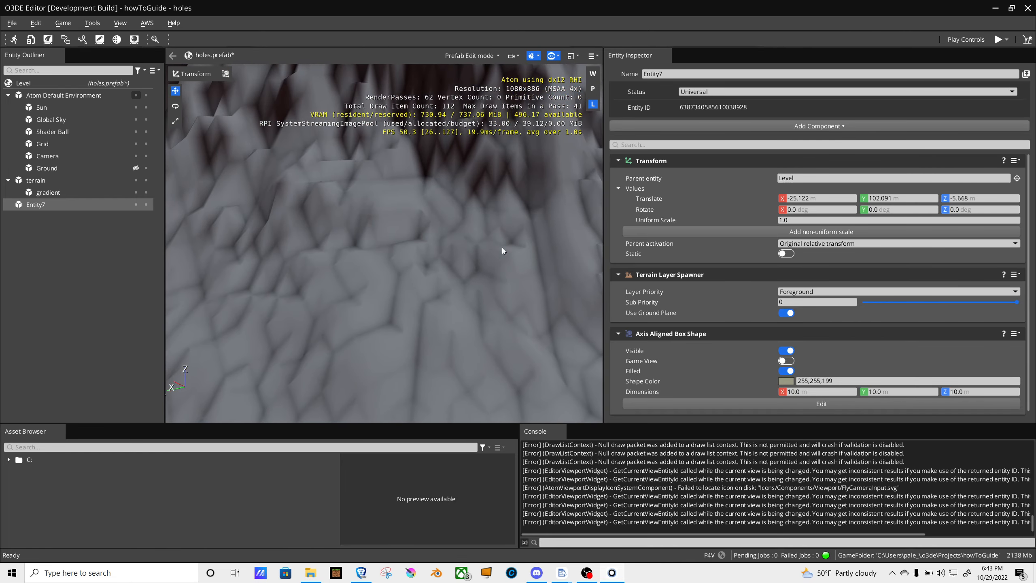
key("s")
right_click_drag(502, 248, 459, 266)
key("d")
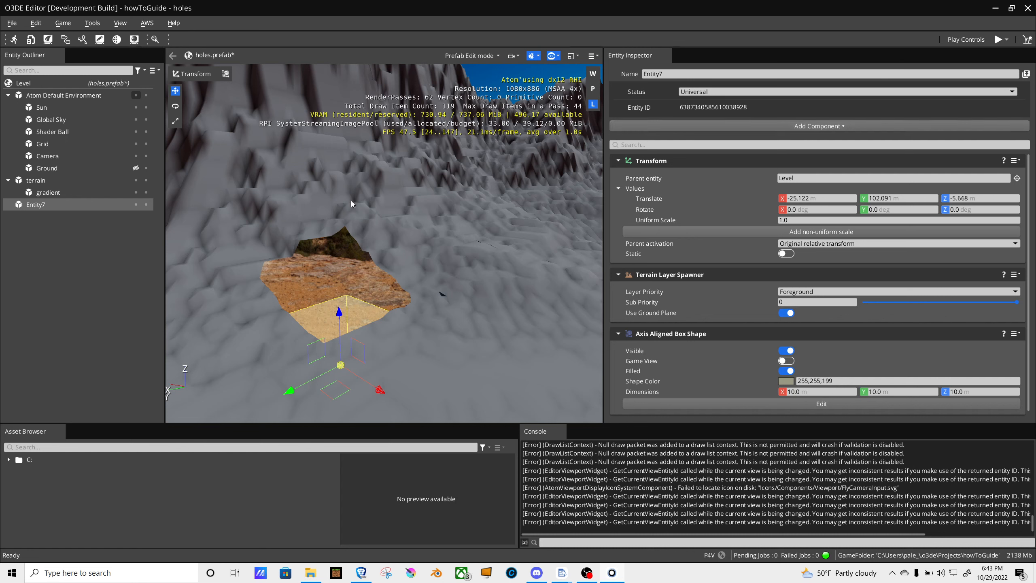
Create a child entity under Entity7 and add a White Box component to it
right_click(42, 204)
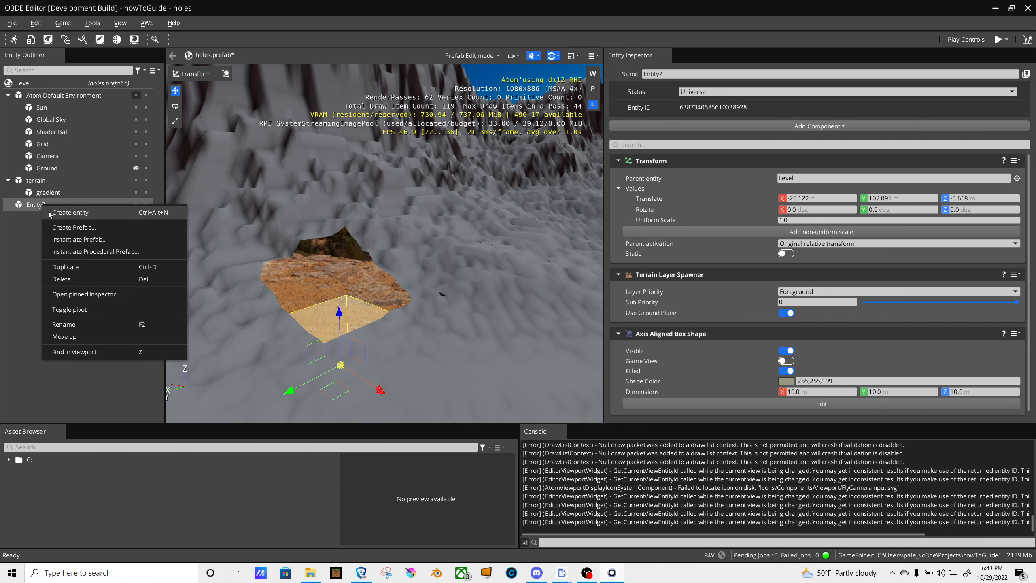
left_click(52, 213)
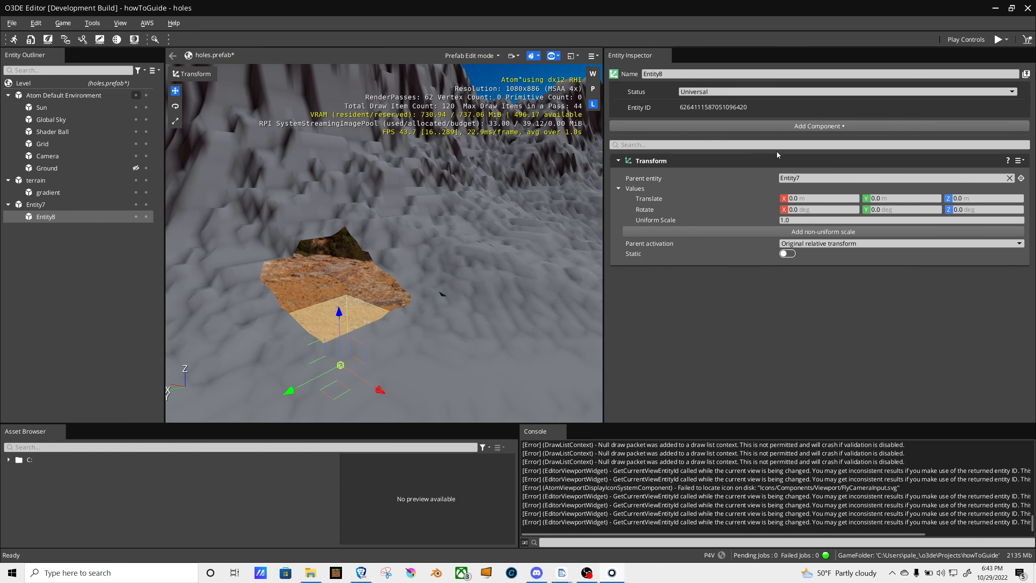
left_click(728, 126)
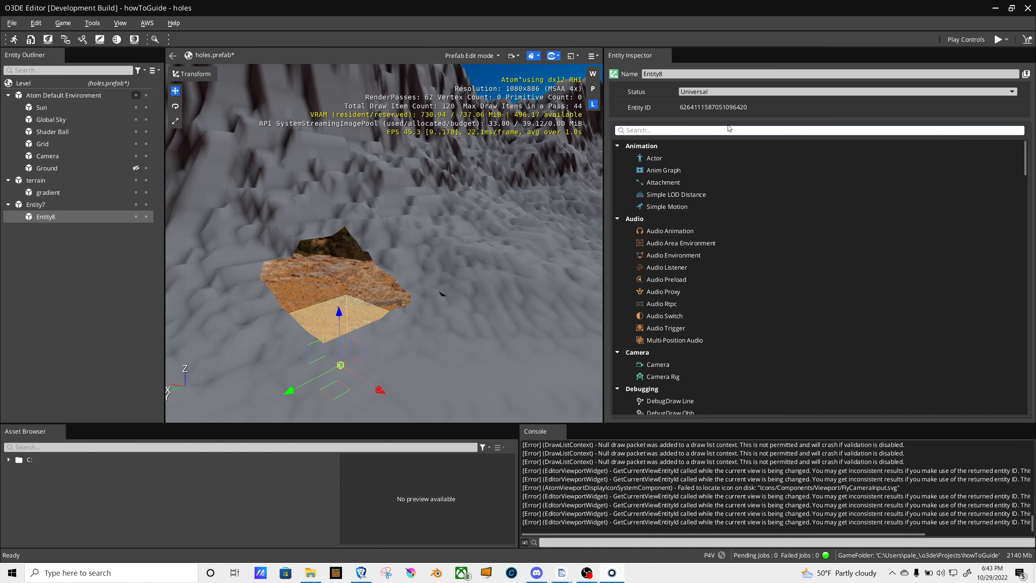
type("wh")
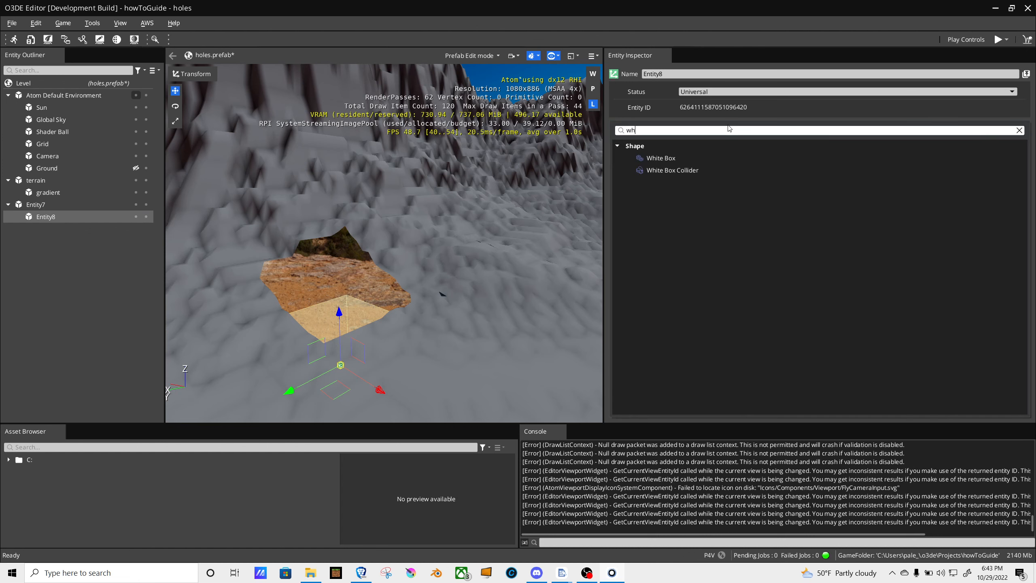
left_click(699, 156)
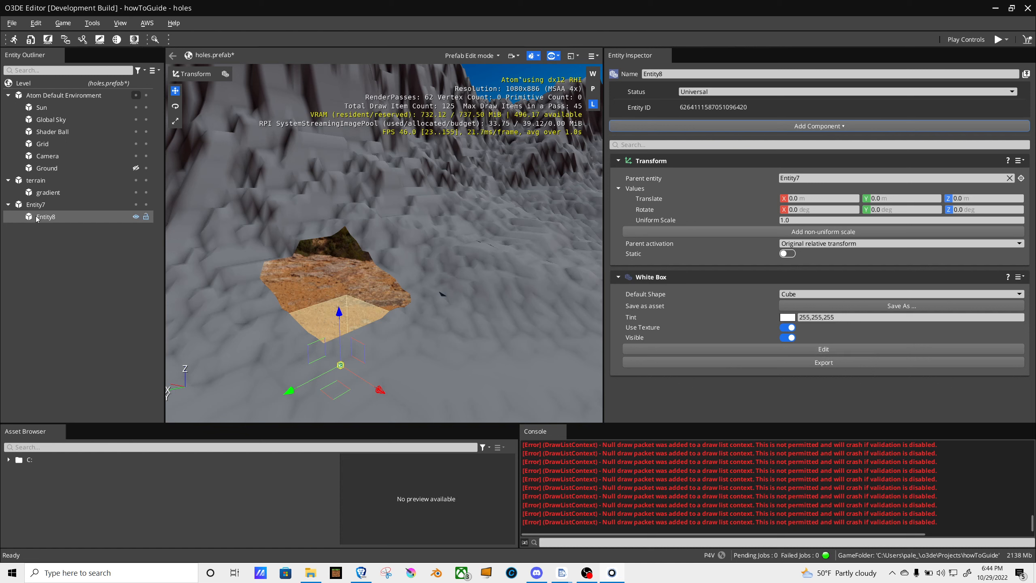
Move Entity8 out of Entity7 to the Level root and raise it to about Z 5.4 m
left_click_drag(36, 219, 15, 213)
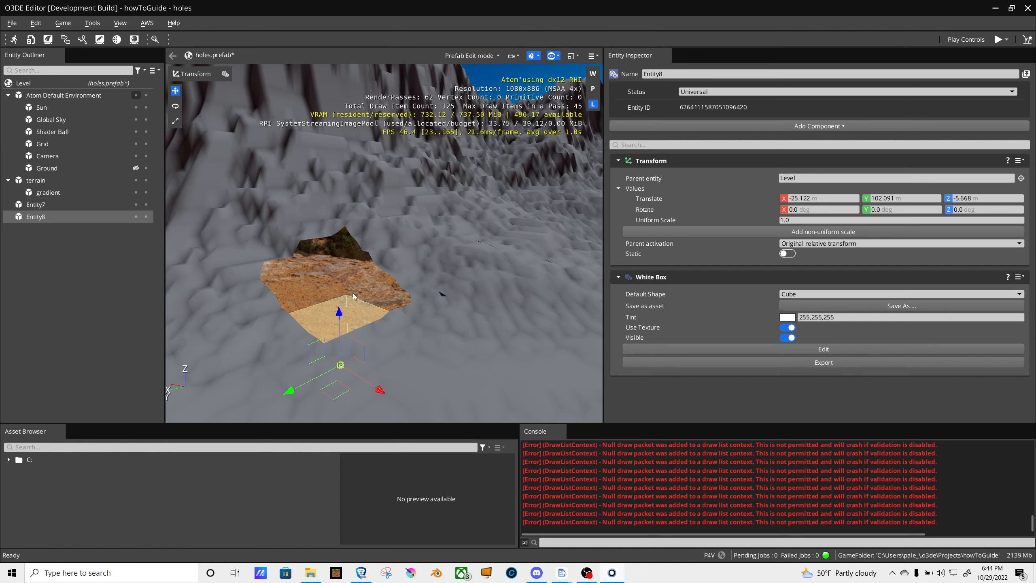
left_click_drag(339, 313, 336, 201)
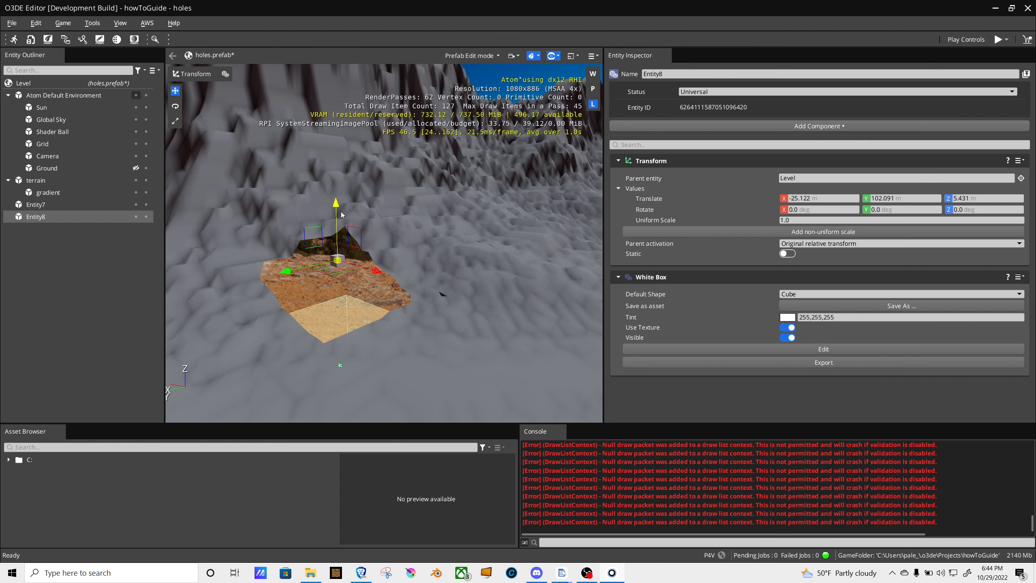
Rotate the white box cube about its Y axis to about -63.3 degrees
right_click_drag(352, 235, 467, 201)
key("a")
key("s")
key("a")
key("w")
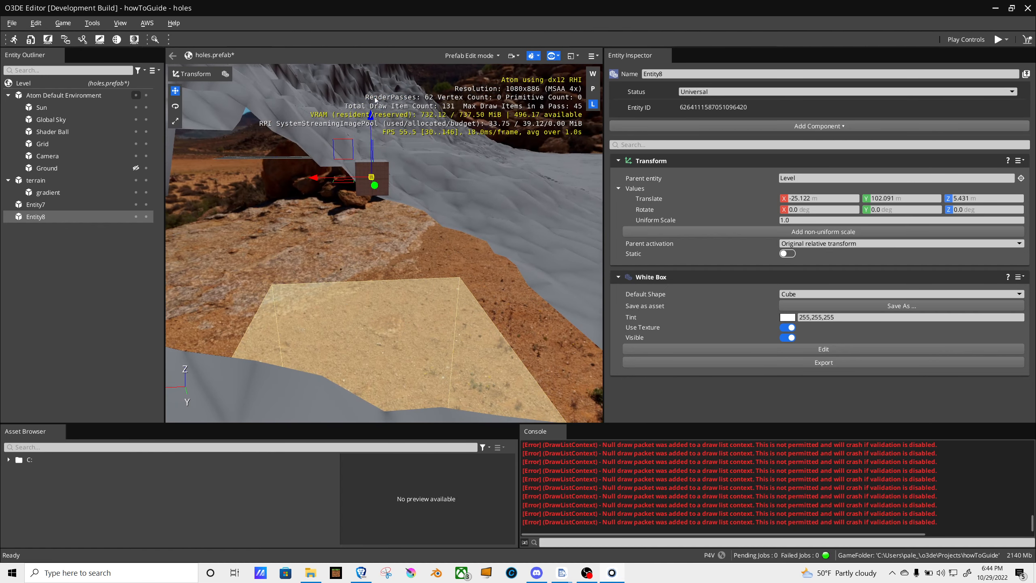
left_click(175, 107)
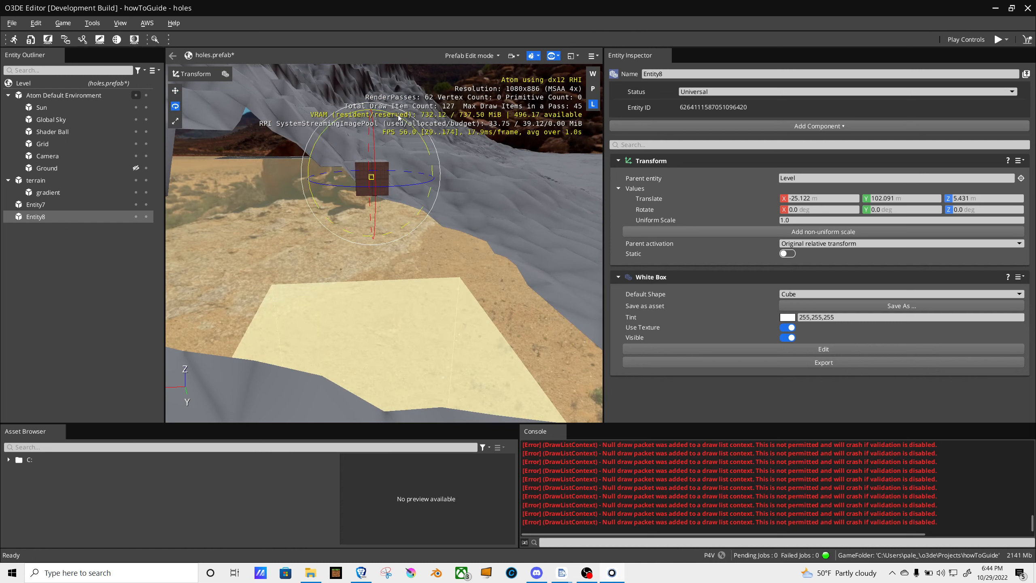
left_click_drag(399, 118, 433, 177)
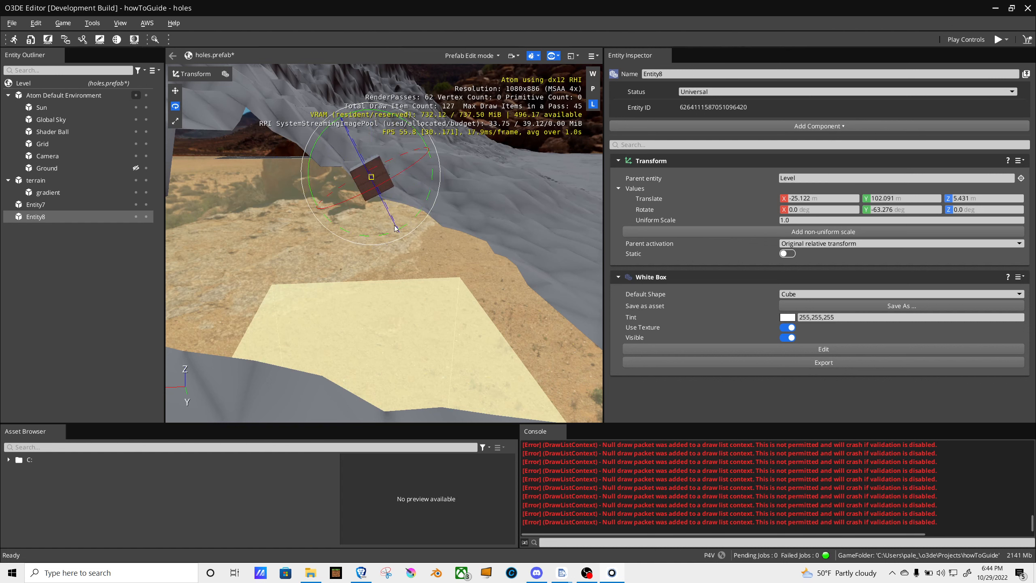
Enter White Box editing and stretch the cube's lower face down into the terrain hole to form a long slab
left_click(820, 350)
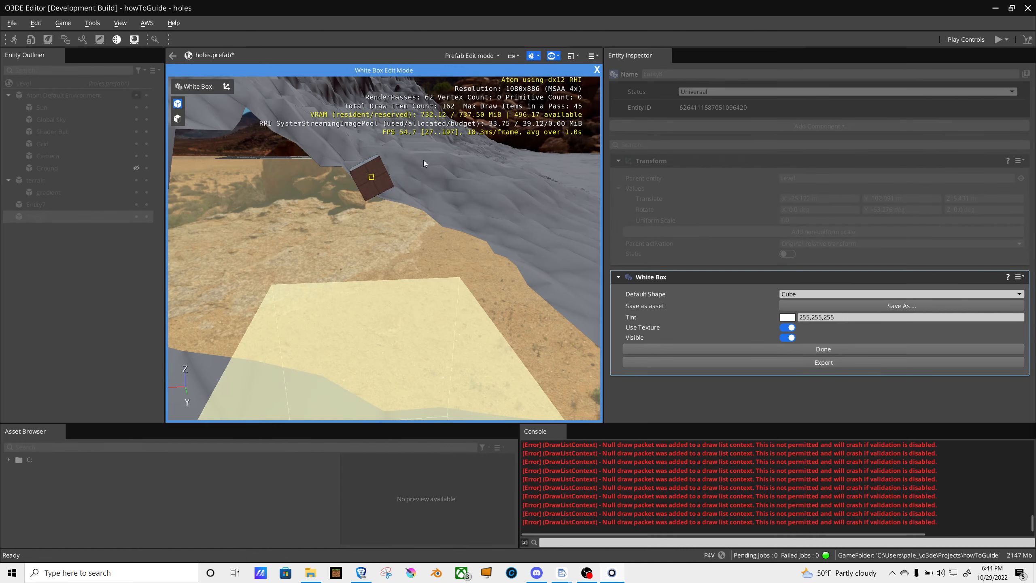
key("d")
right_click_drag(423, 161, 405, 163)
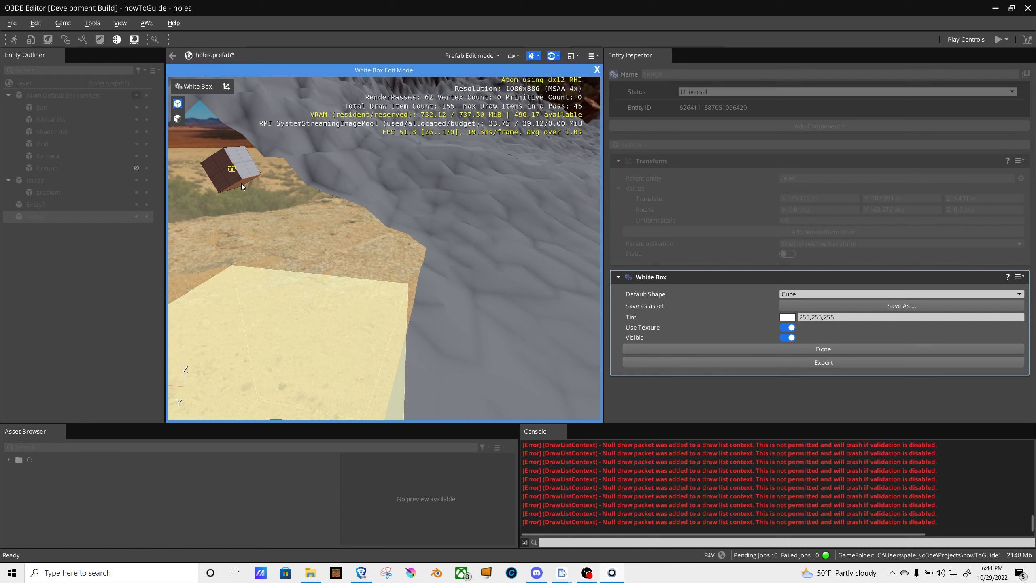
left_click_drag(242, 184, 334, 338)
Widen the slab by pulling one of its long side faces outward to the edge of the hole
key("d")
right_click_drag(248, 206, 204, 216)
key("d")
right_click_drag(371, 241, 319, 206)
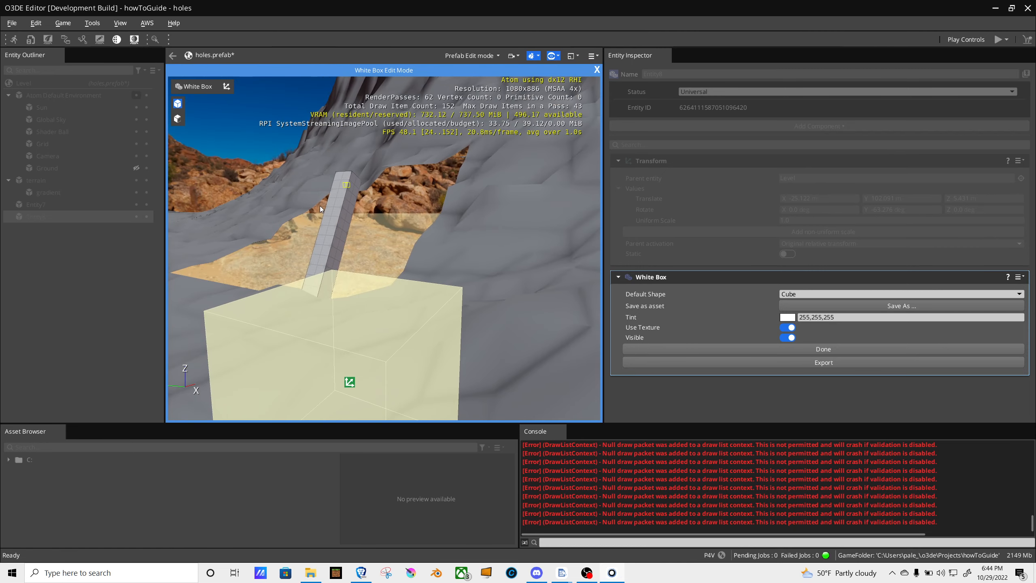
left_click_drag(346, 227, 434, 250)
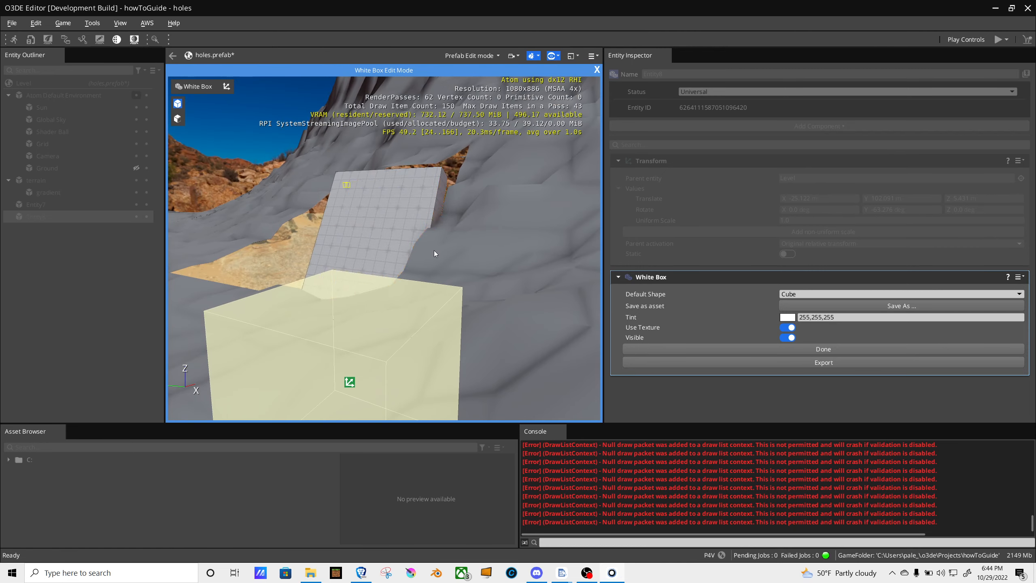
Pull the slab's opposite side face outward to widen it across the rest of the hole
key("a")
mouse_move(361, 222)
right_mouse_down()
mouse_move(377, 227)
mouse_move(361, 222)
right_mouse_up()
key("s")
key("w")
key("d")
key("a")
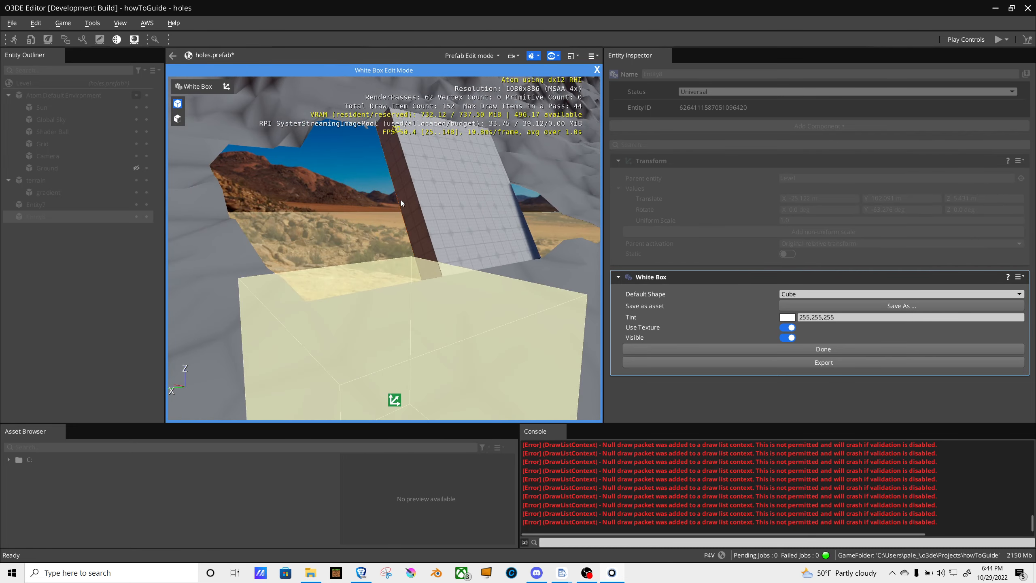
left_click_drag(401, 203, 270, 220)
Pull the slab's broad face outward to extend the white box further over the opening
right_click_drag(310, 212, 175, 196)
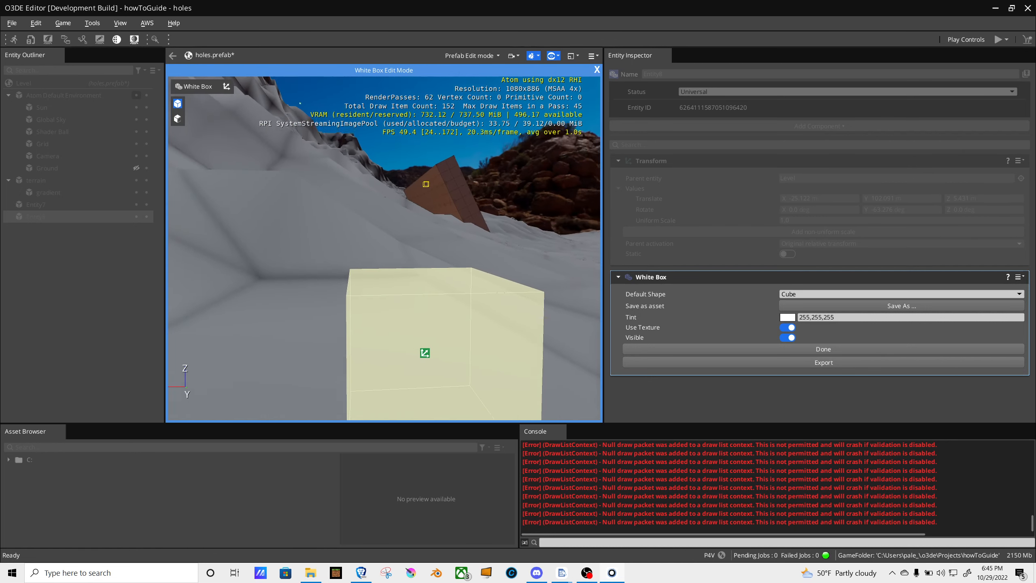
mouse_move(287, 226)
right_mouse_down()
mouse_move(291, 206)
mouse_move(322, 204)
mouse_move(279, 195)
mouse_move(286, 226)
right_mouse_up()
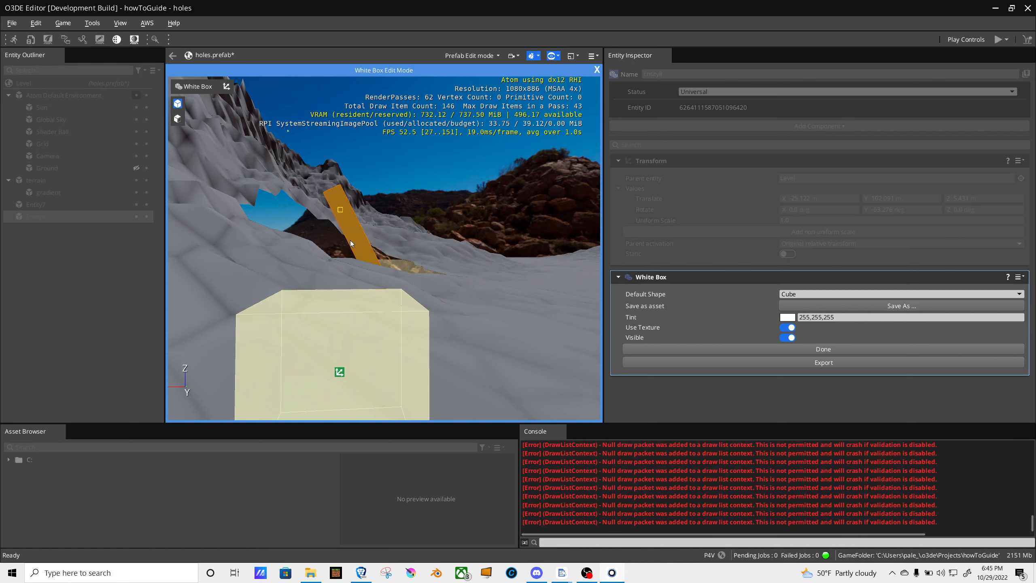
key("a")
key("w")
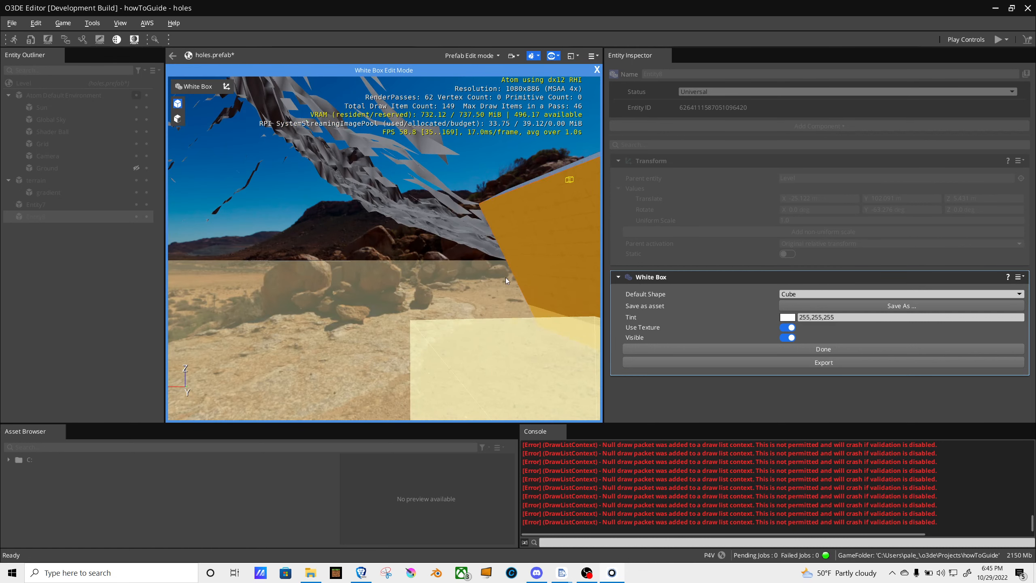
left_click_drag(506, 277, 202, 424)
Check the white box's coverage of the hole from above and finish editing its shape
right_click_drag(402, 300, 299, 326)
key("s")
key("w")
key("s")
mouse_move(408, 216)
right_mouse_down()
mouse_move(410, 249)
mouse_move(416, 233)
right_mouse_up()
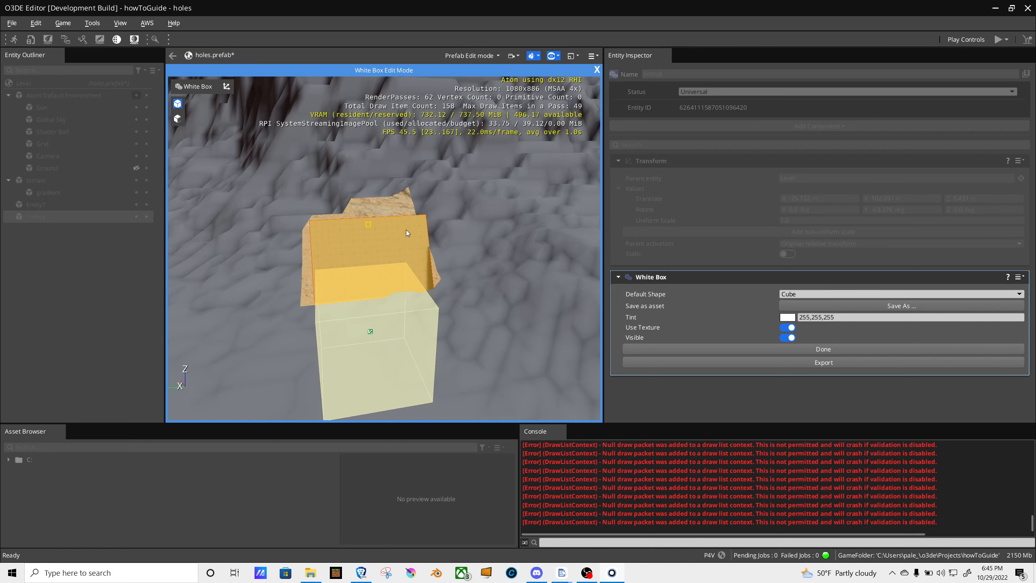
key("a")
mouse_move(446, 279)
right_mouse_down()
mouse_move(463, 288)
mouse_move(442, 277)
right_mouse_up()
key("w")
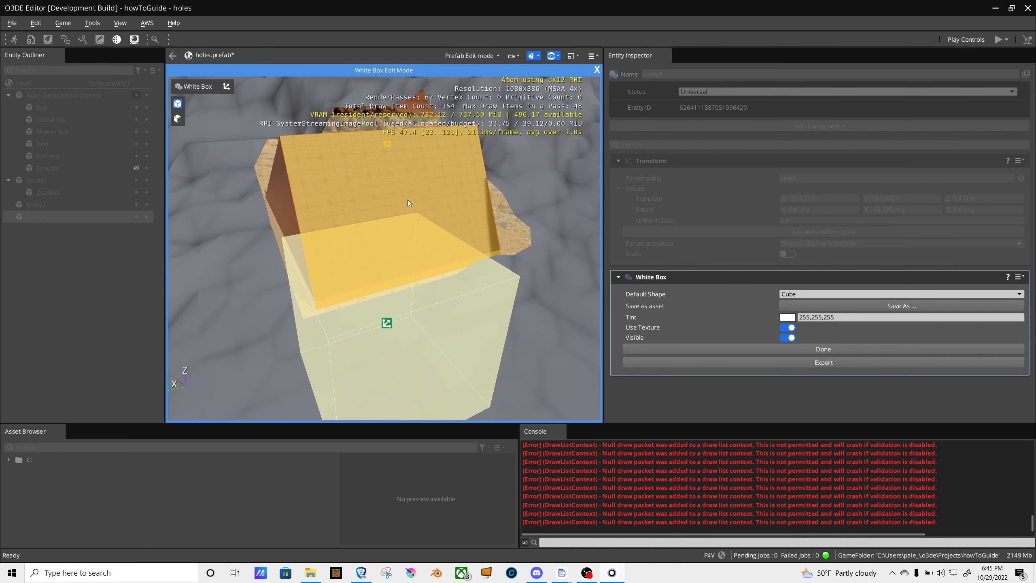
left_click(847, 350)
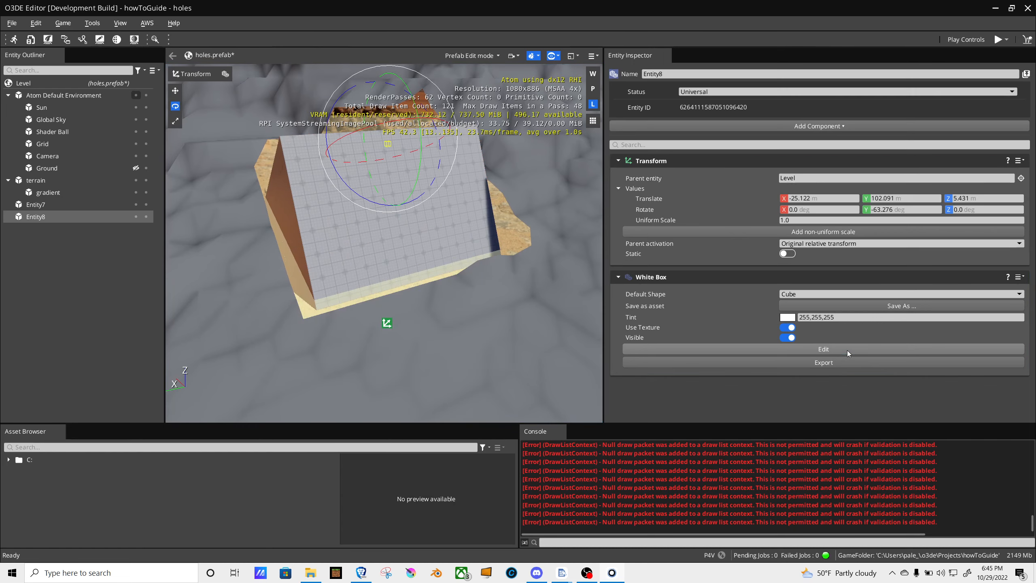
Open the export dialog for saving the white box as an OBJ file and cancel it
left_click(838, 365)
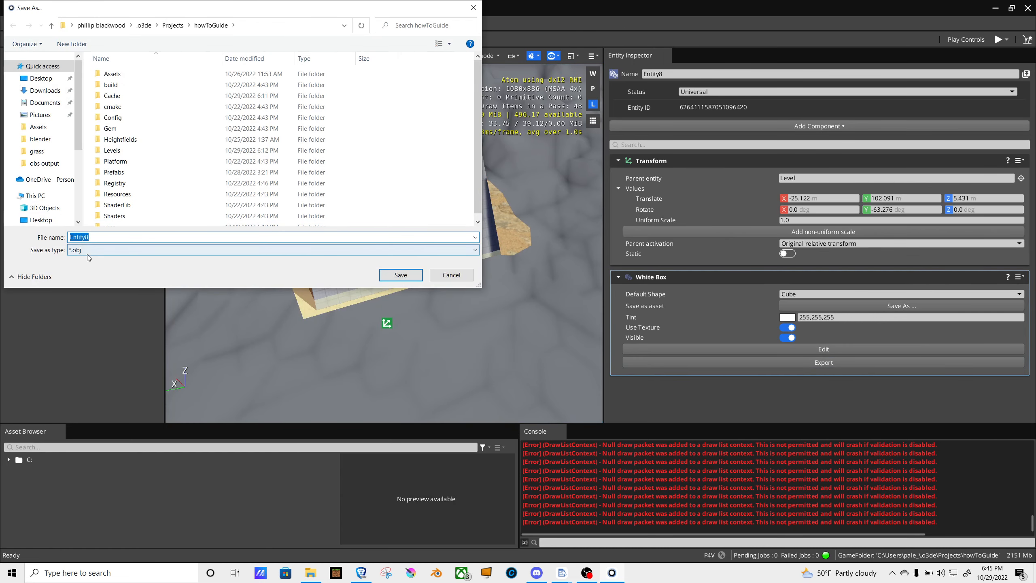
left_click(466, 274)
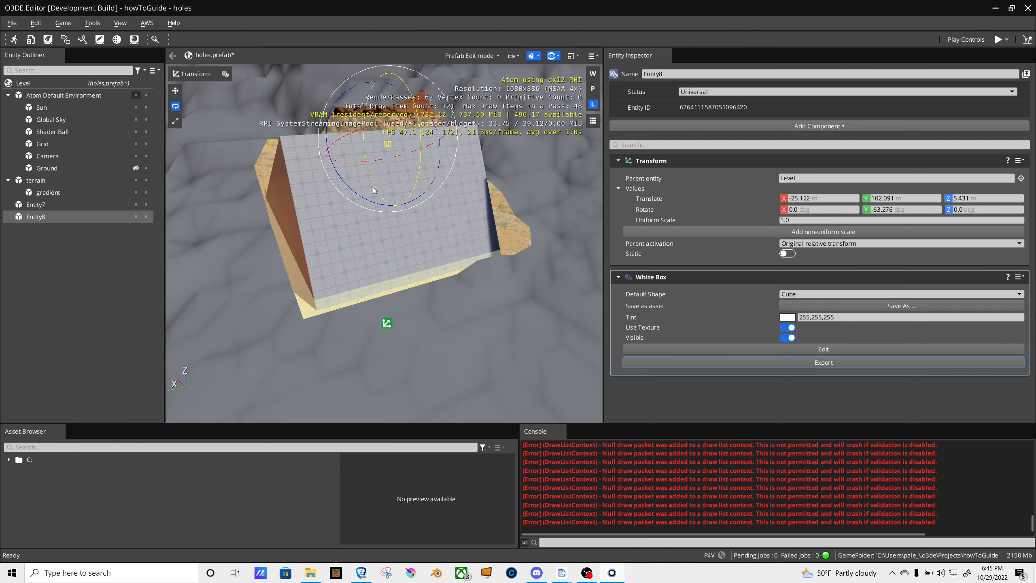
Add a Mesh component to Entity8
left_click(836, 123)
type("mesh")
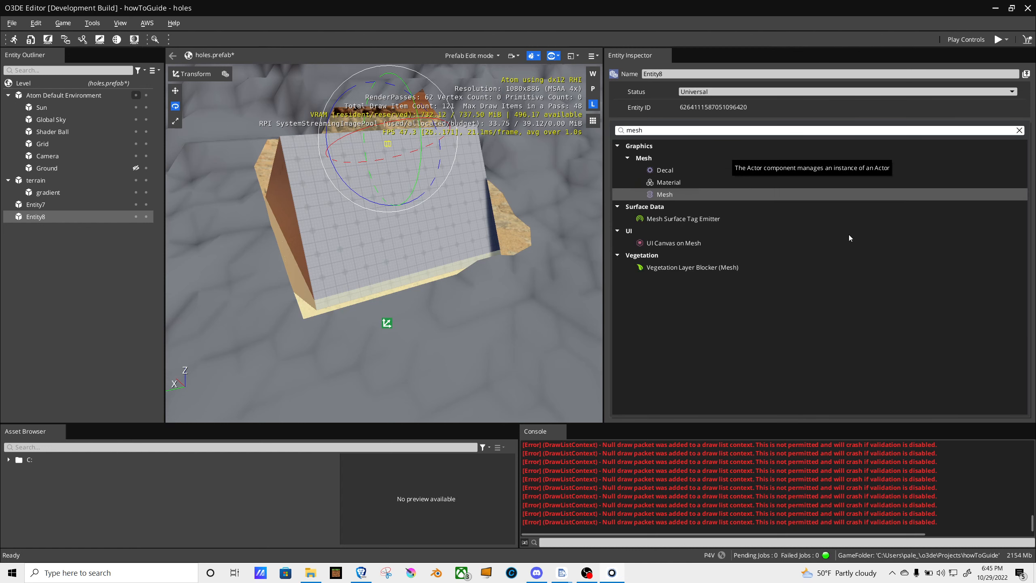
left_click(769, 191)
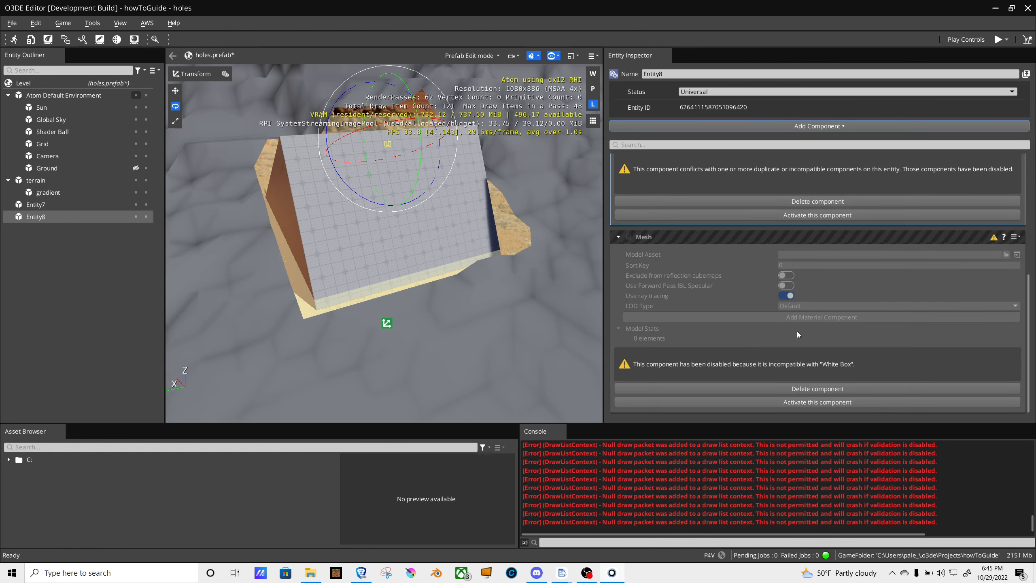